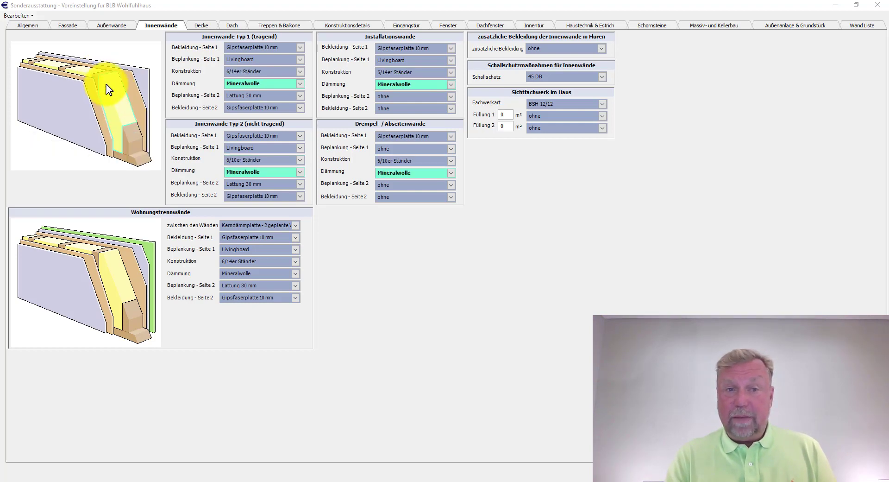
Review load-bearing and installation wall constructions, keeping 6/14er Ständer for installation walls.
left_click(300, 72)
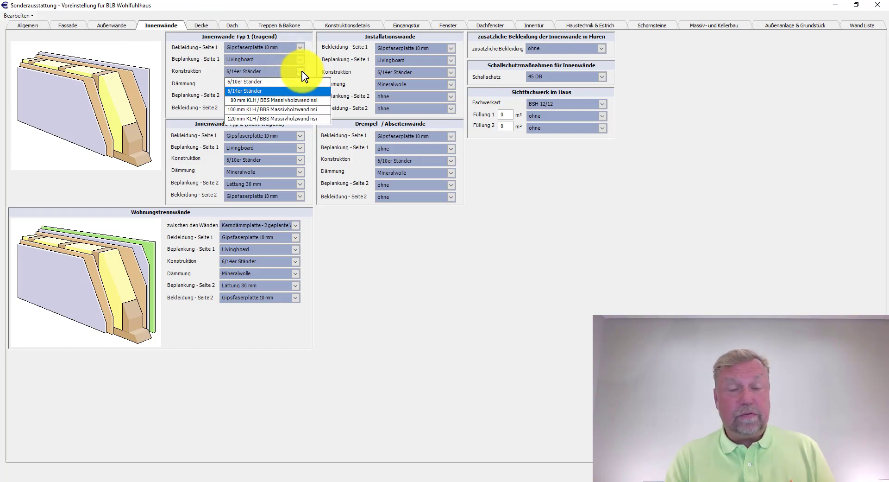
left_click(302, 74)
left_click(451, 74)
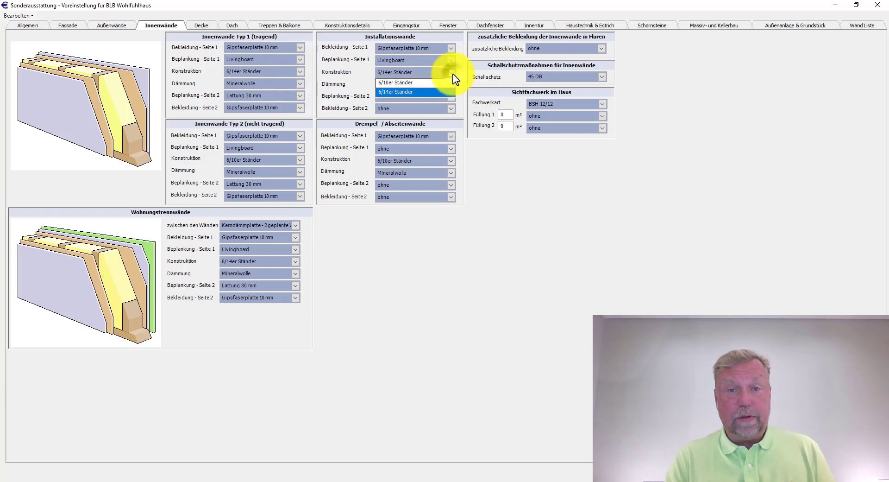
left_click(452, 74)
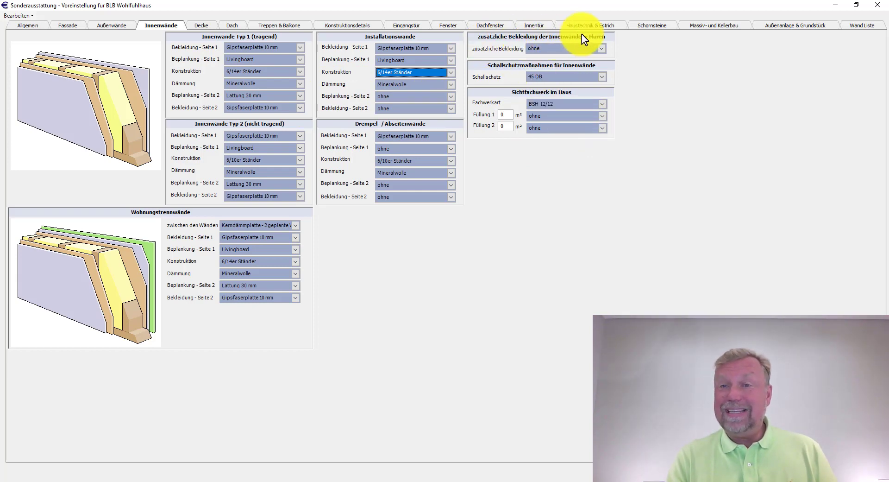
Look at the corridor cladding choices and check the Diele room's properties.
left_click(602, 50)
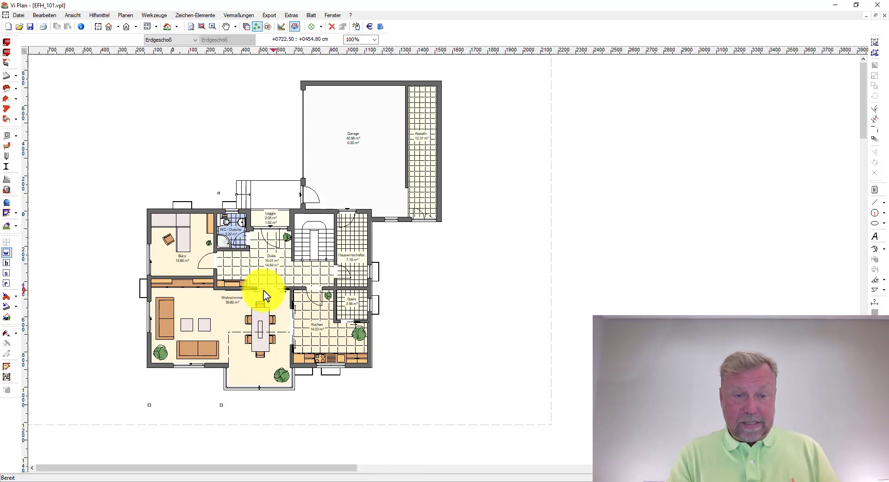
left_click(7, 282)
left_click(254, 264)
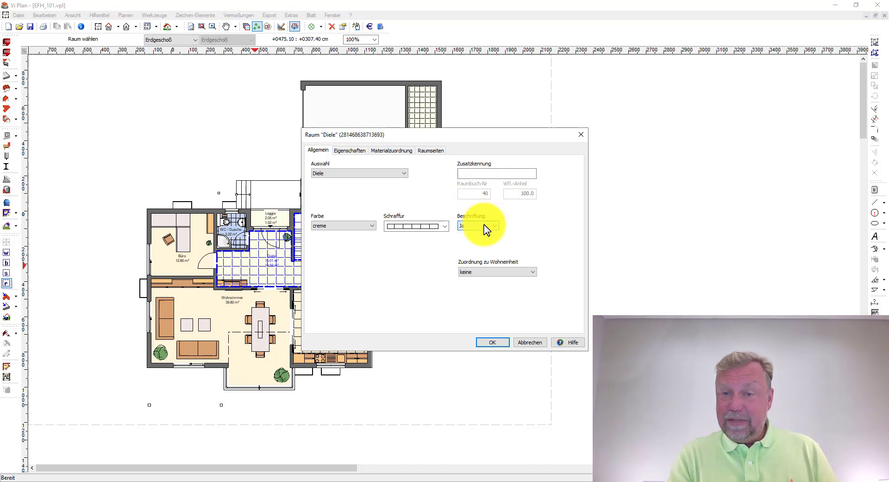
left_click(524, 343)
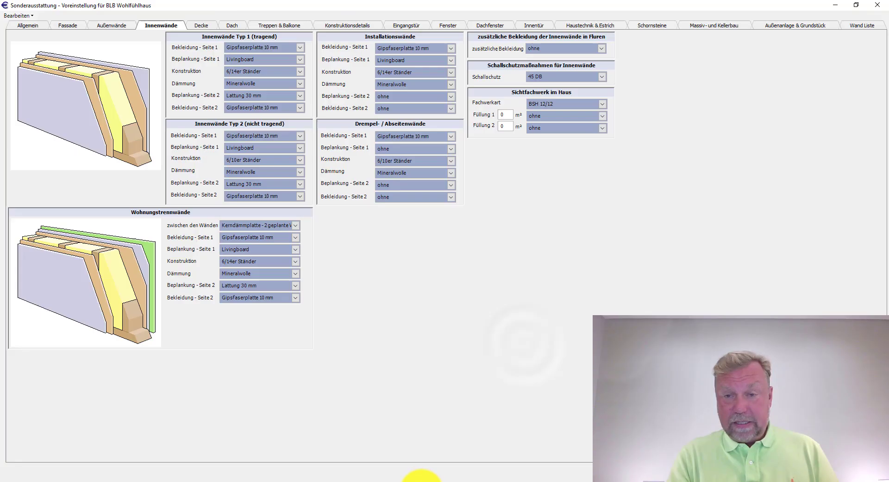
Keep corridor extra cladding at ohne and sound insulation at 45 DB, then close the presets.
left_click(604, 51)
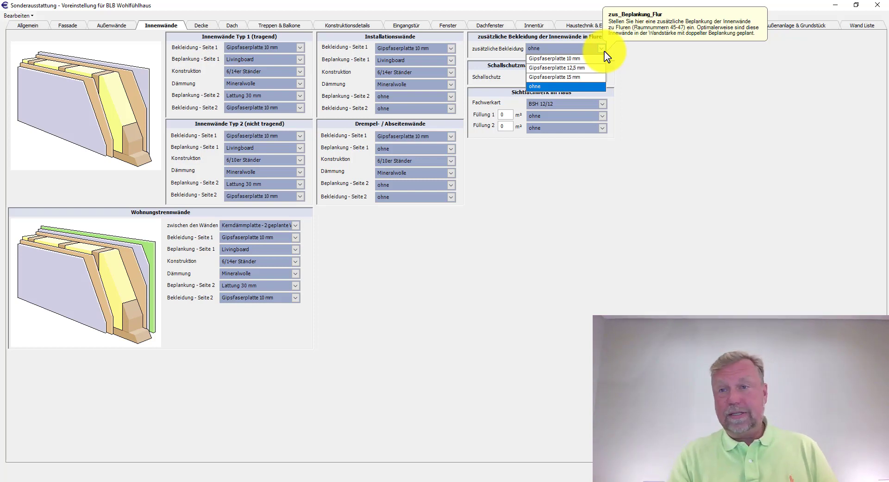
left_click(605, 51)
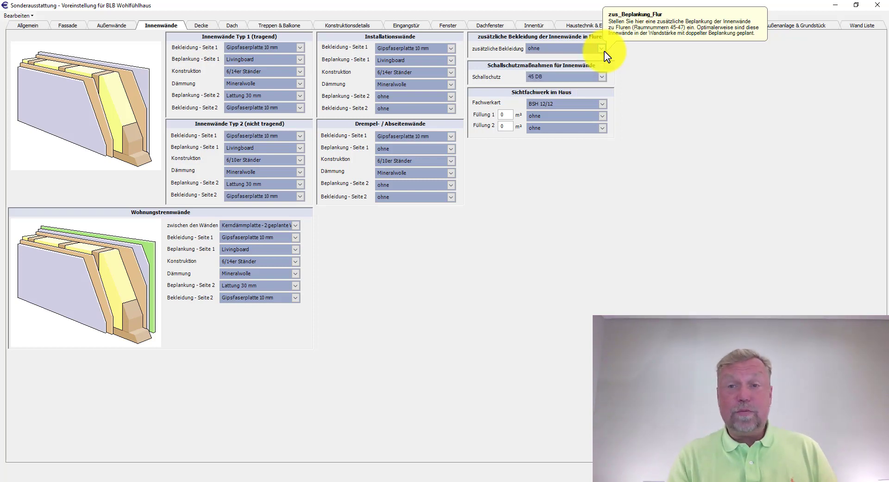
left_click(602, 77)
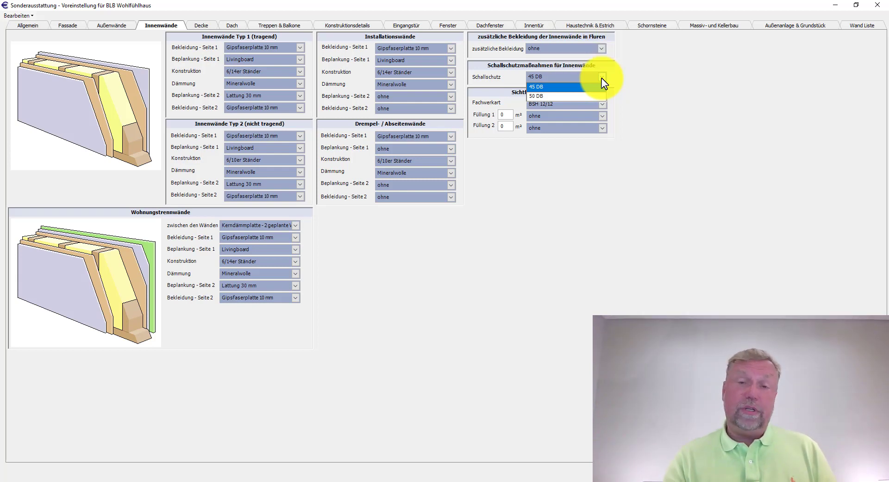
left_click(602, 79)
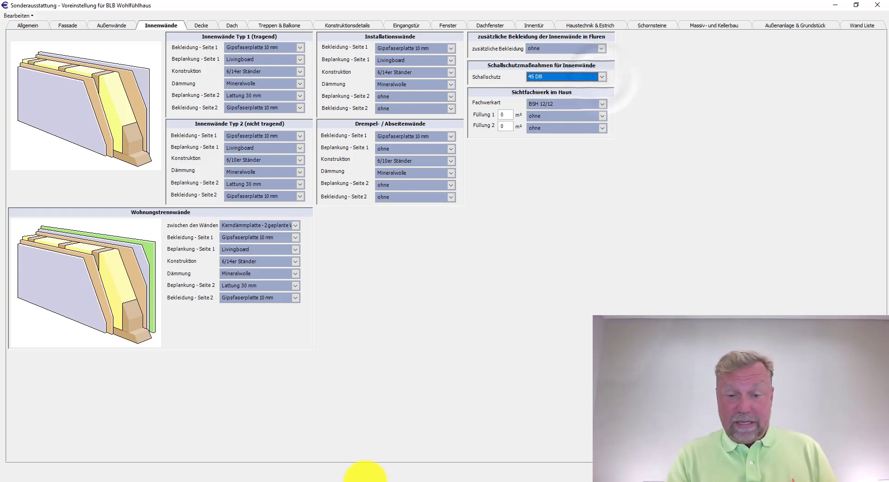
left_click(363, 475)
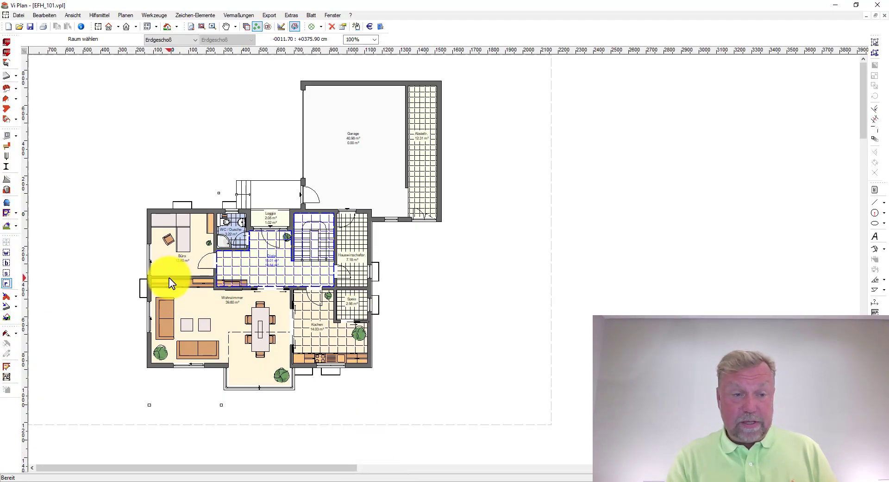
Verify the Büro-side wall is a 16,3 cm Innenwand - 10er Ständer and cancel without changes.
left_click(10, 253)
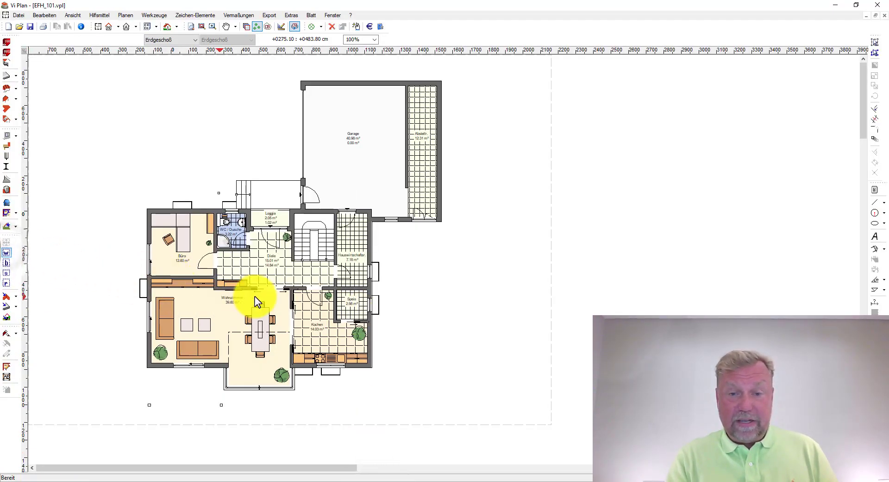
double_click(191, 278)
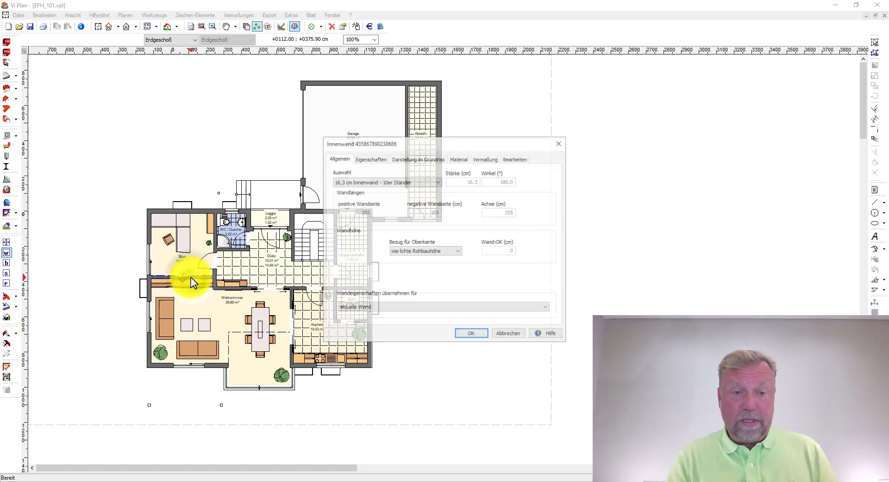
left_click(370, 158)
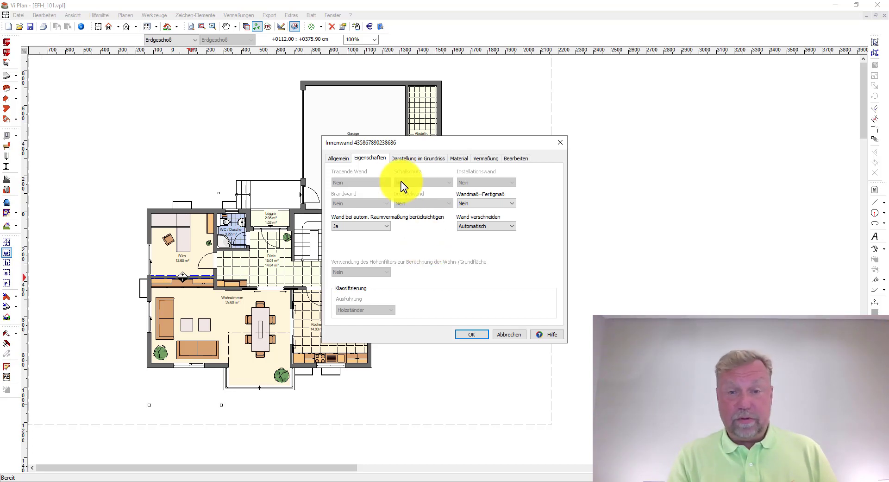
left_click(345, 158)
left_click(426, 183)
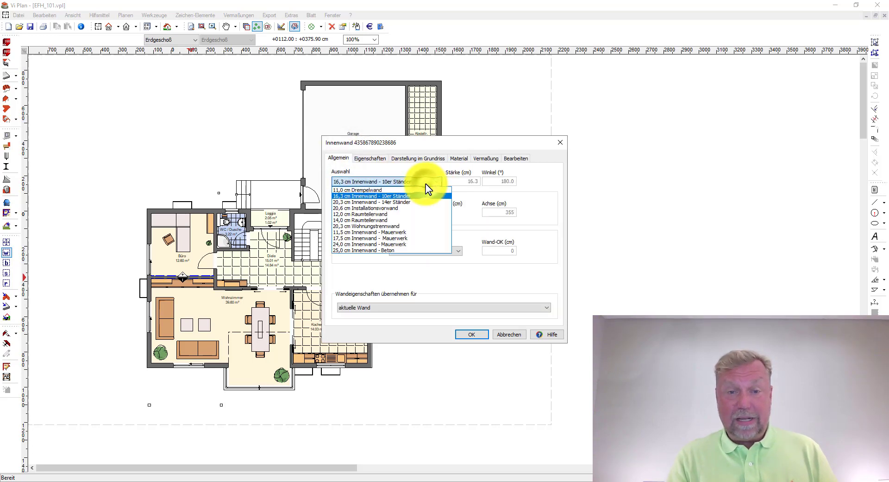
left_click(426, 183)
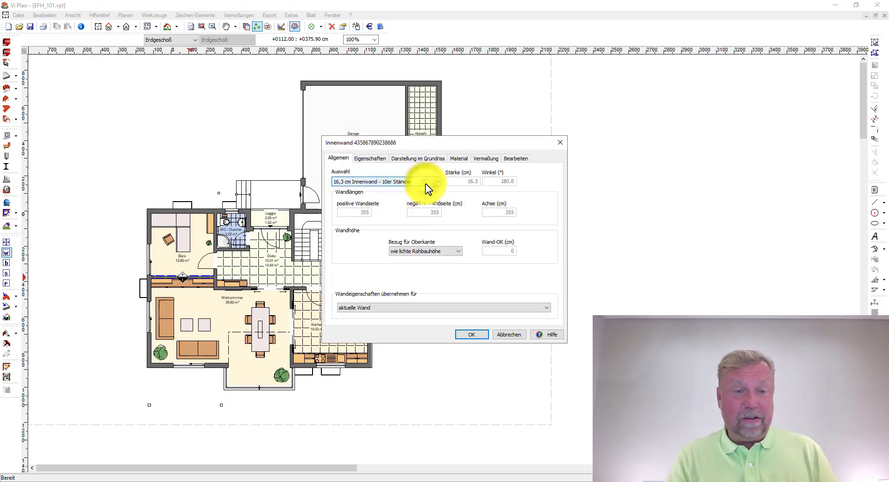
left_click(498, 334)
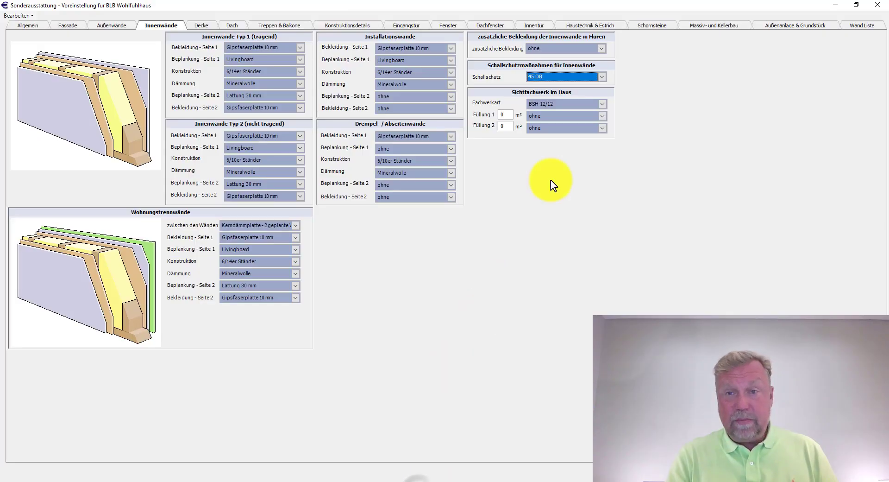
Keep 45 DB sound insulation and close the Sonderausstattung Voreinstellung window.
left_click(600, 77)
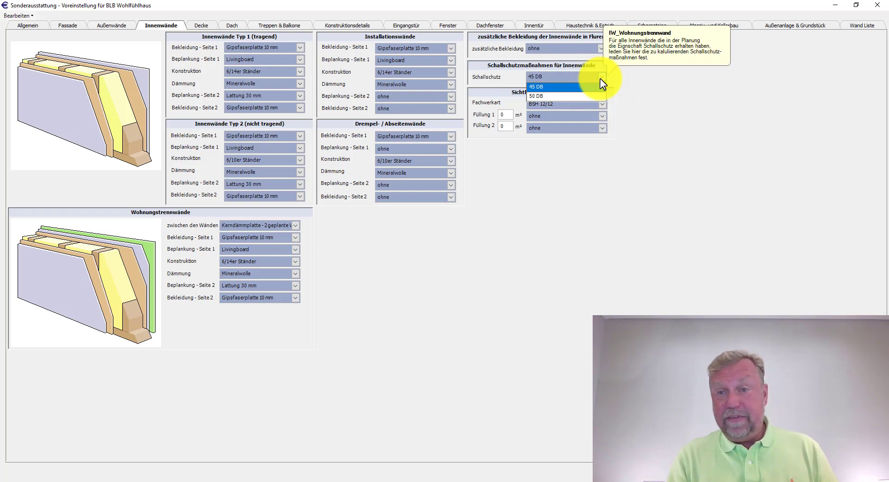
left_click(600, 79)
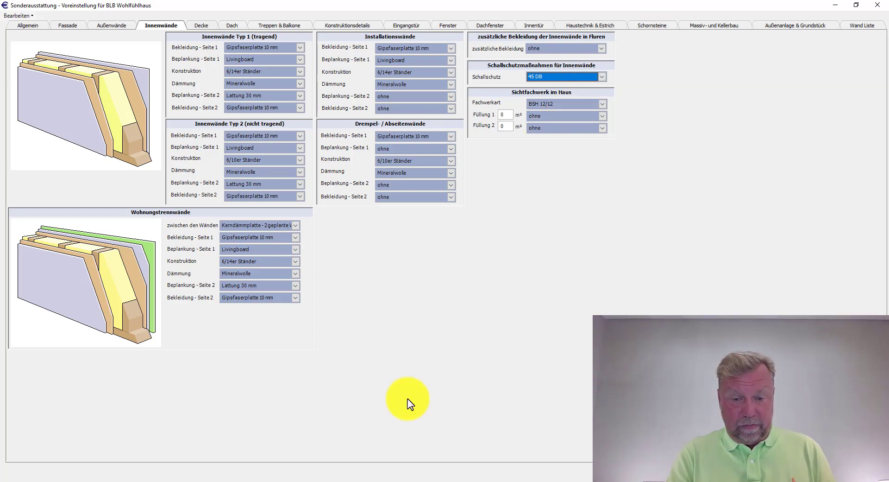
left_click(378, 479)
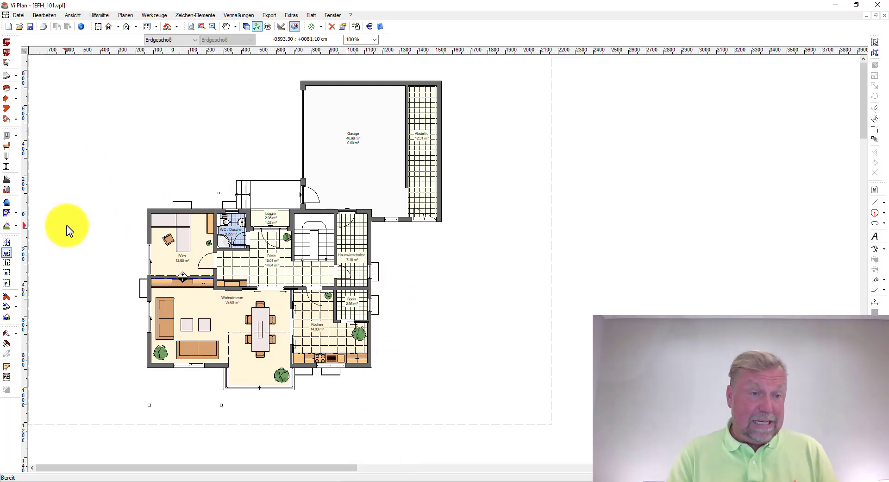
Start a Raumteiler on the plan and keep its free individual-size option.
left_click(15, 136)
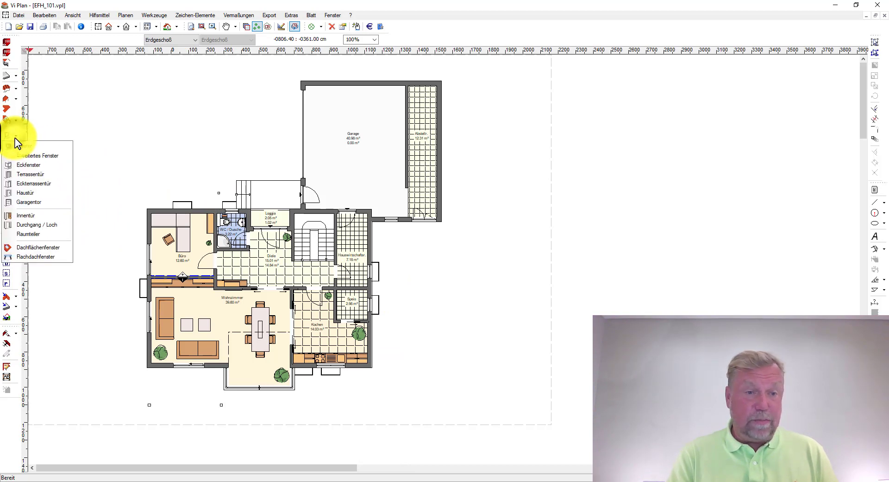
left_click(22, 238)
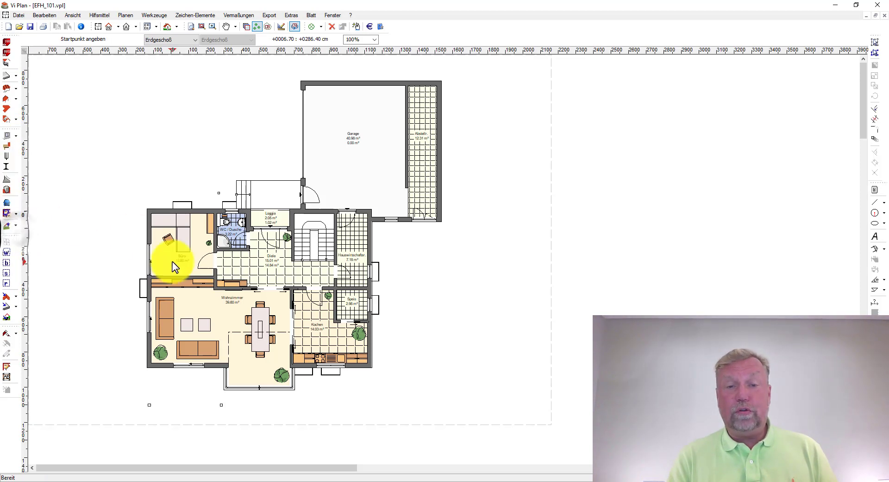
left_click(293, 250)
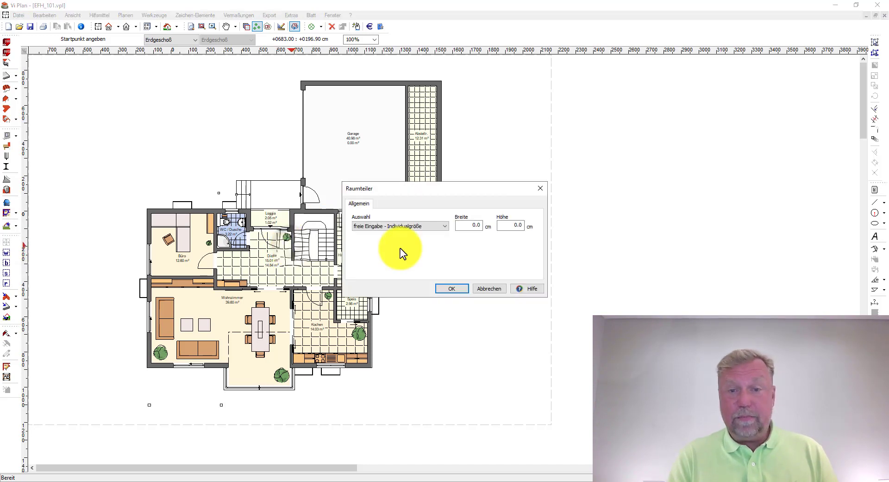
left_click(427, 225)
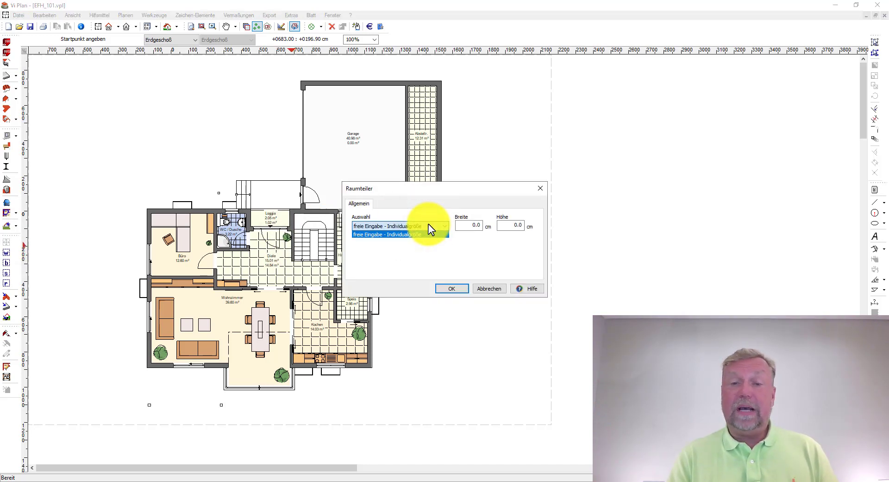
left_click(494, 290)
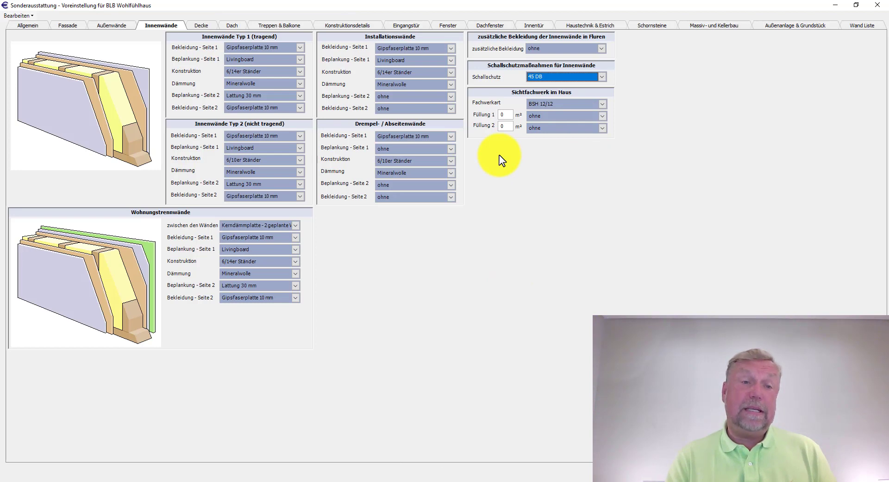
left_click(603, 117)
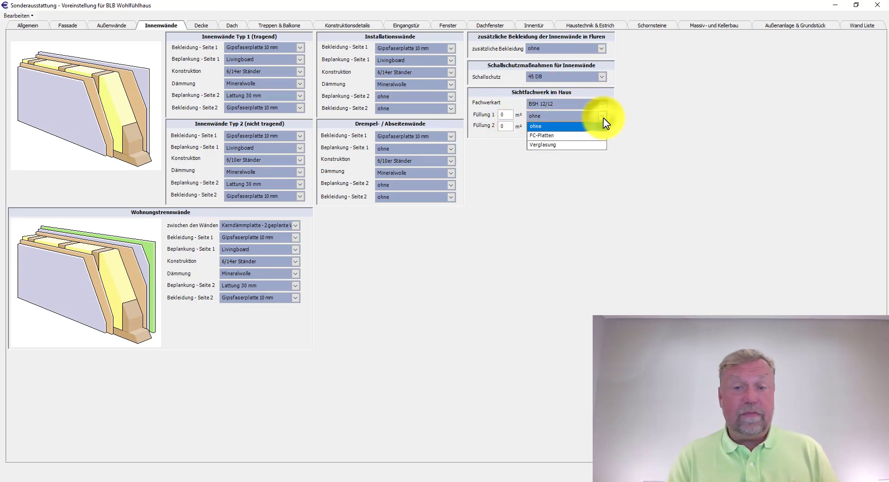
left_click(604, 118)
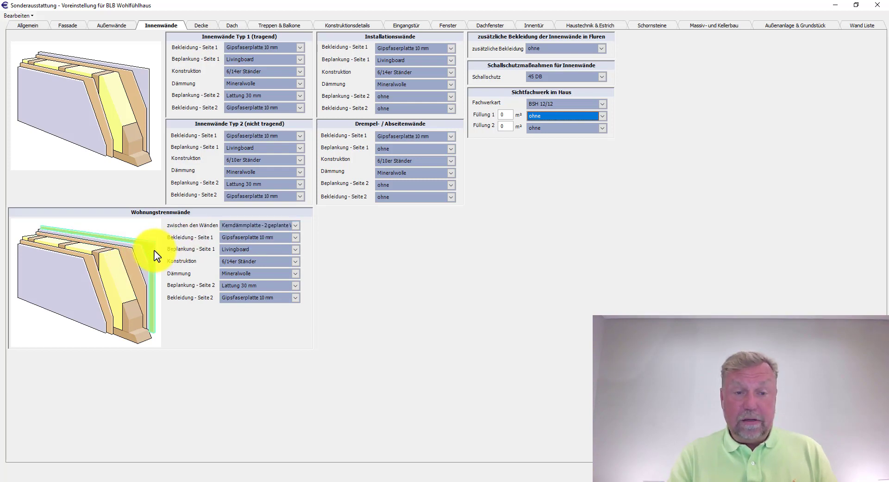
Keep Kerndämmplatte - 2 geplante Wände between party walls and cancel the Raumteiler dialog.
left_click(295, 225)
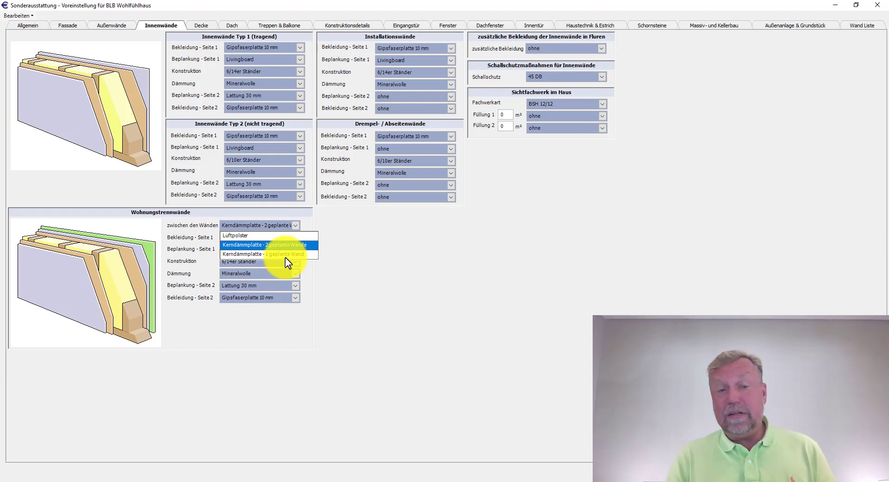
left_click(339, 280)
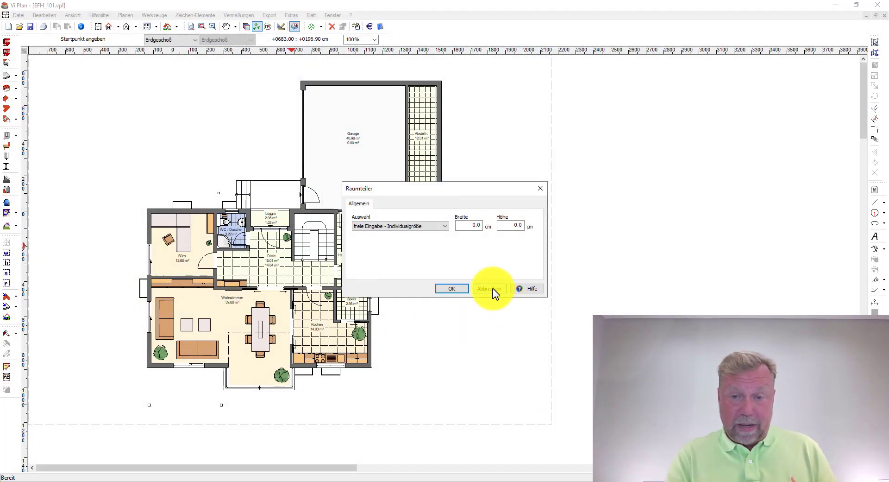
left_click(493, 289)
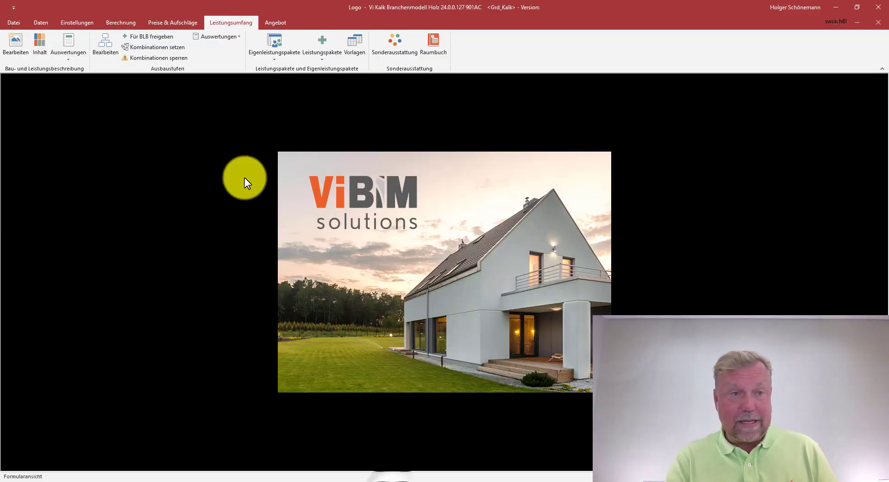
Open an existing project in Vi Kalk via Daten > Öffnen > Projekt öffnen.
left_click(40, 22)
left_click(27, 56)
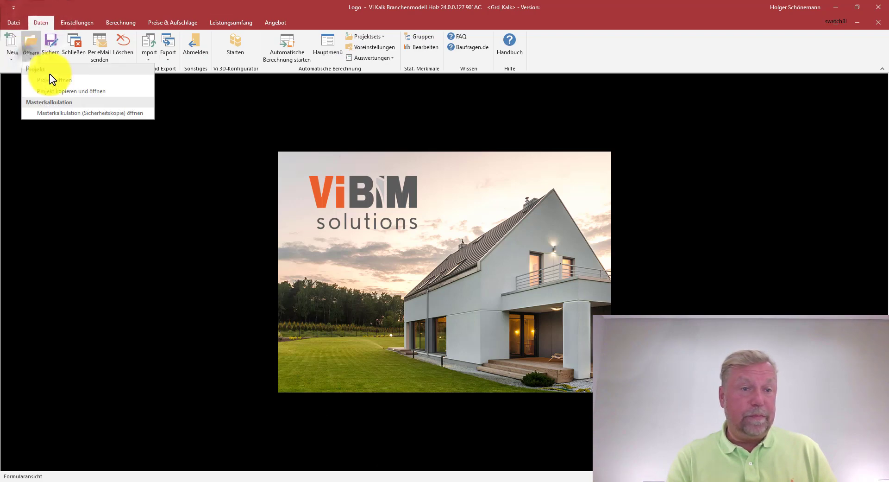
left_click(52, 84)
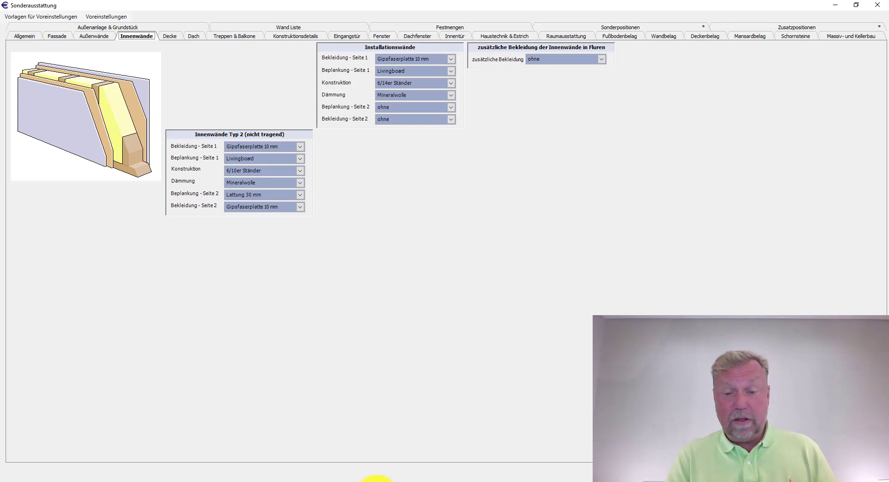
left_click(376, 479)
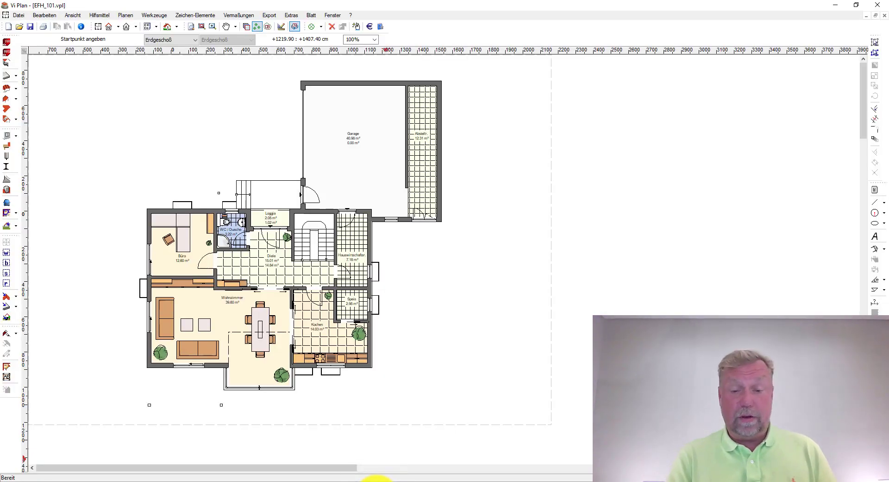
left_click(429, 472)
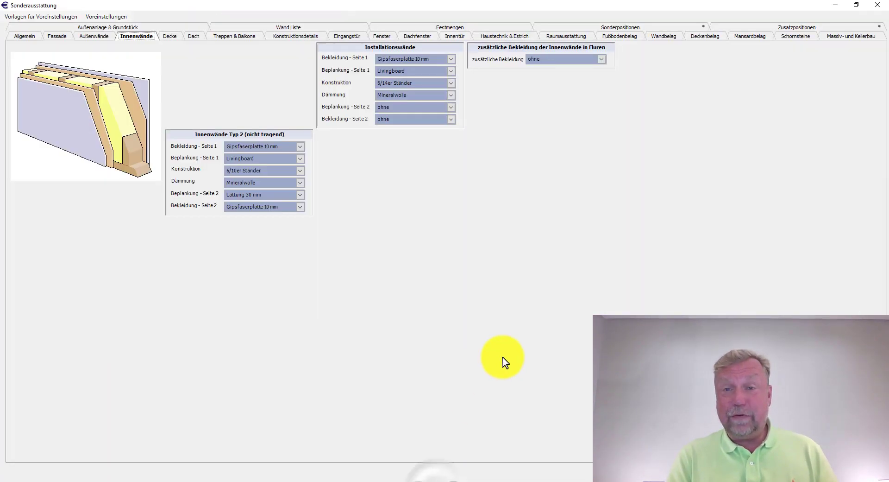